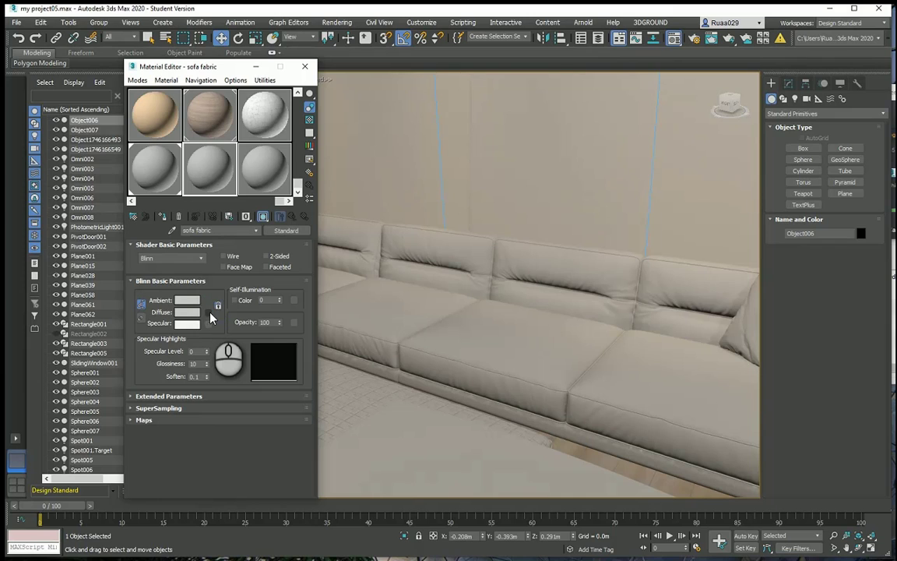
Add a Bitmap map to the Diffuse colour of the sofa fabric material
left_click(208, 311)
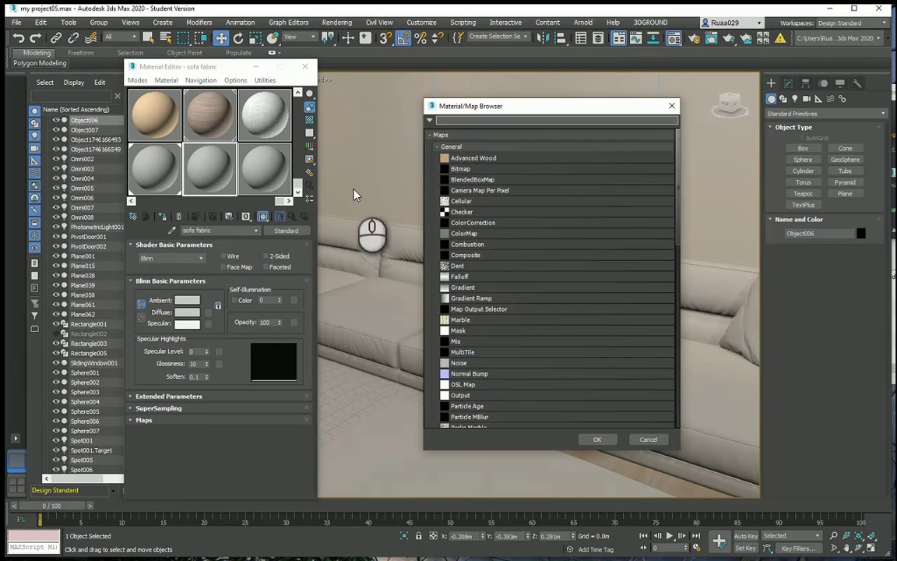
type("bit")
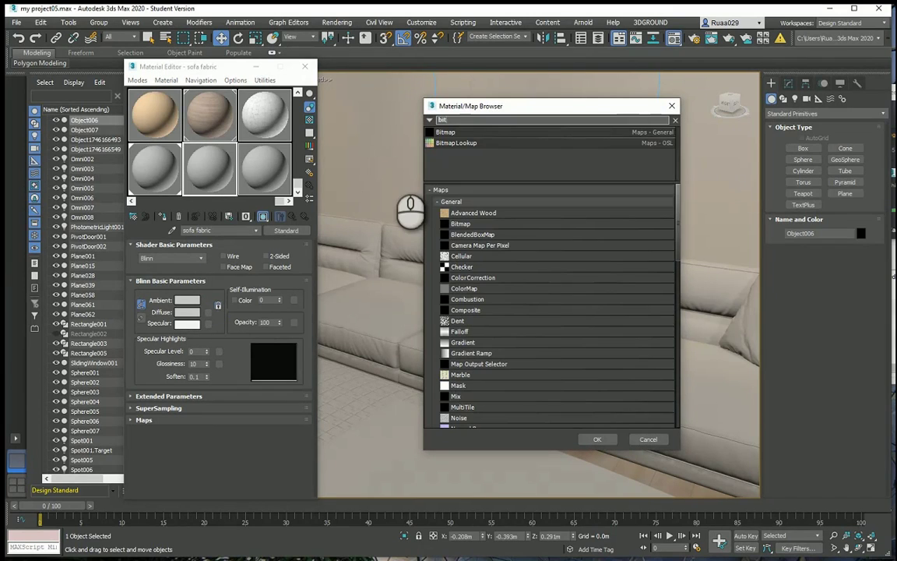
double_click(458, 135)
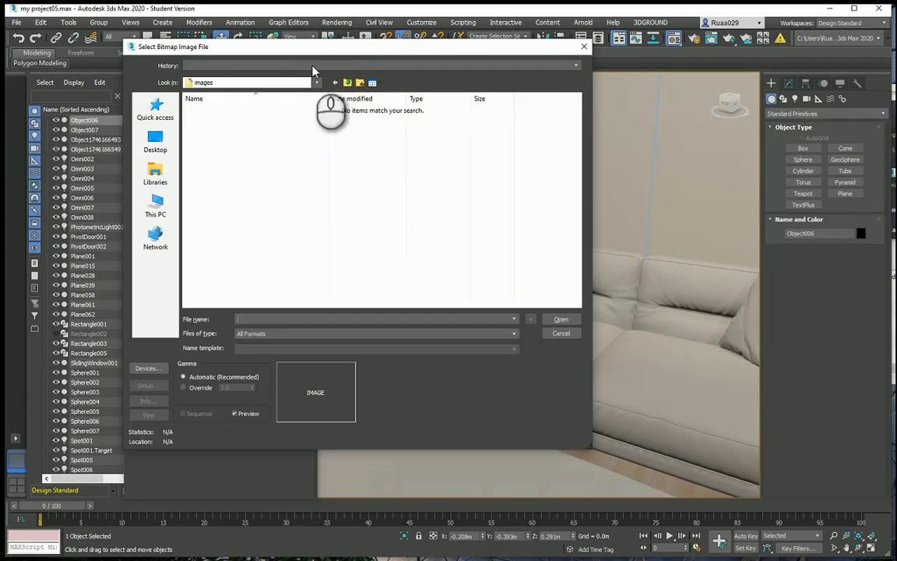
Load the FLEXFORMADDA_Sofa_b3 fabric image from the week 6 sofa folder 1412944.59e64029d7e19 as the bitmap
left_click(282, 123)
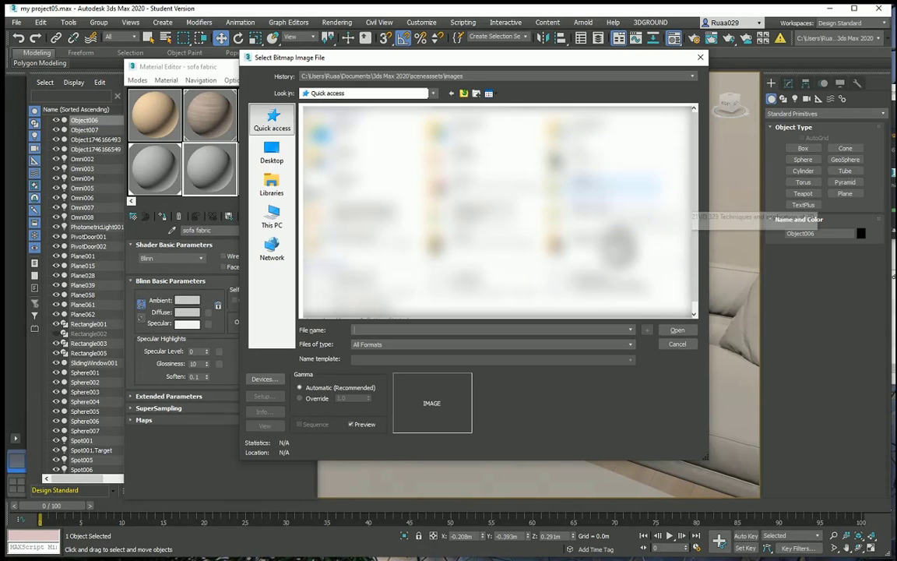
double_click(574, 218)
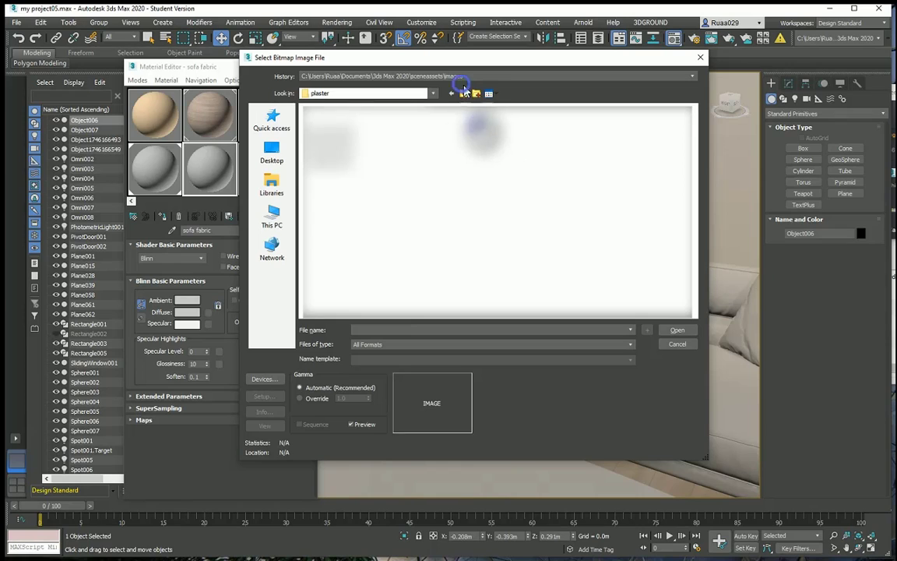
left_click(464, 94)
scroll(505, 200, "down", 4)
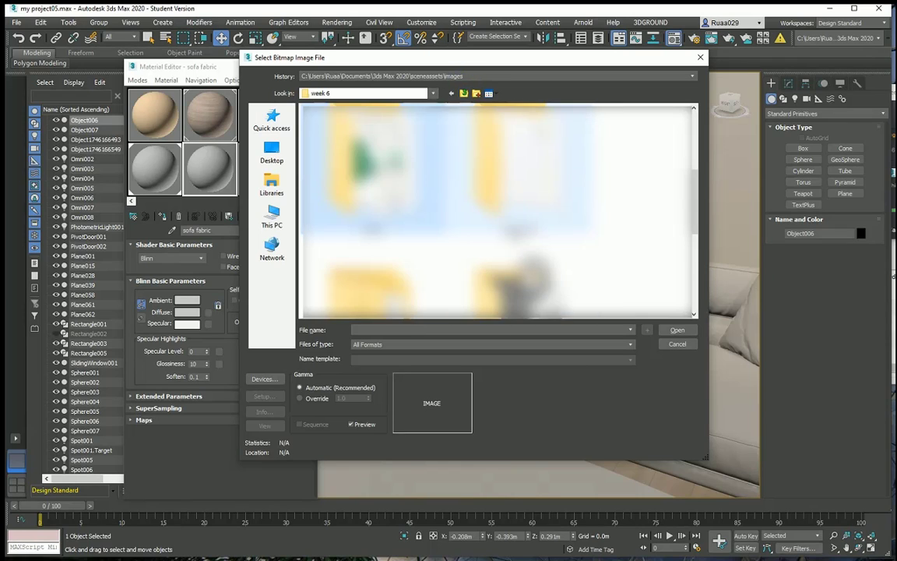
scroll(580, 205, "up", 4)
scroll(582, 204, "up", 2)
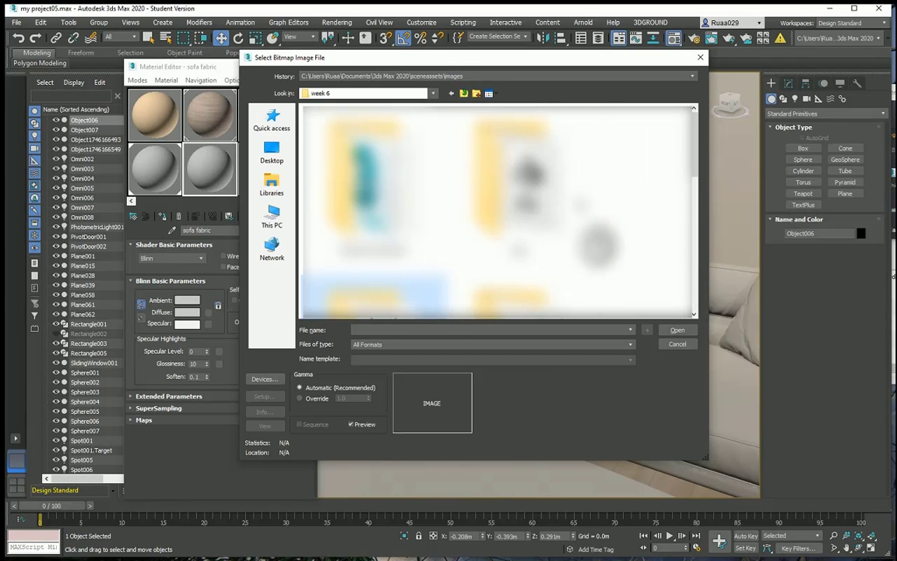
double_click(384, 207)
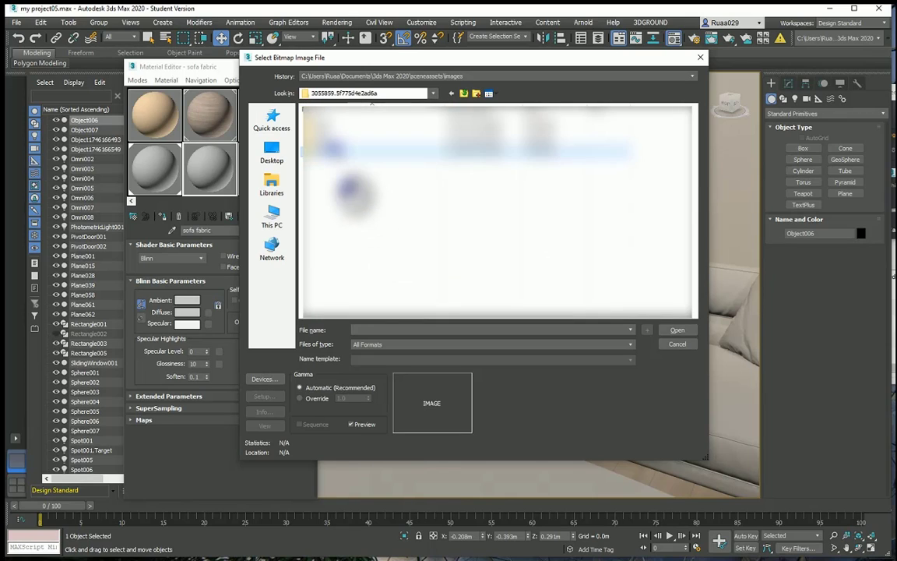
double_click(316, 165)
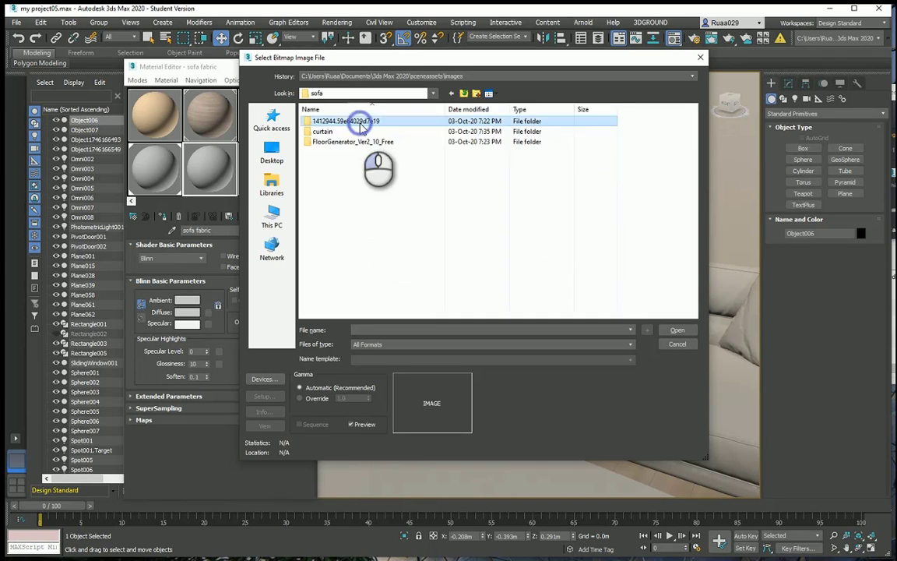
double_click(360, 122)
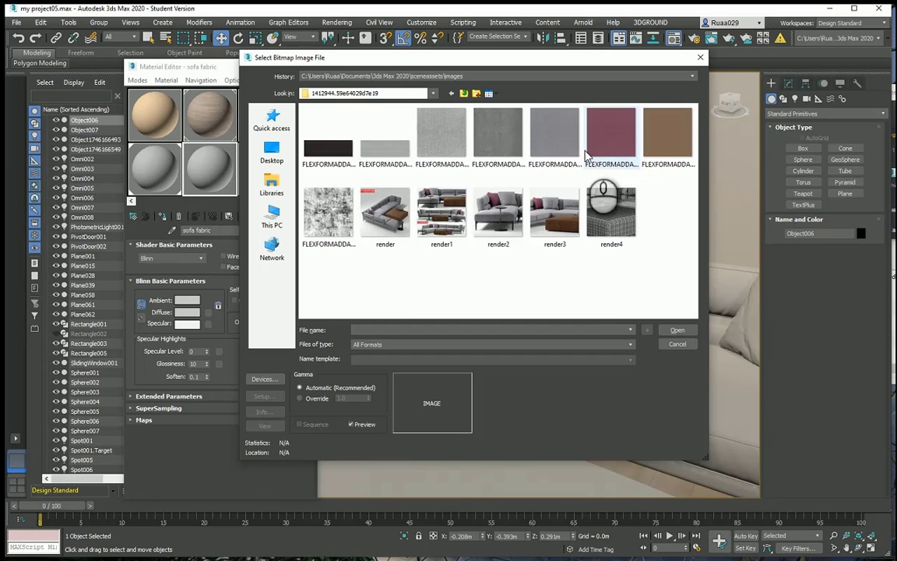
left_click(441, 140)
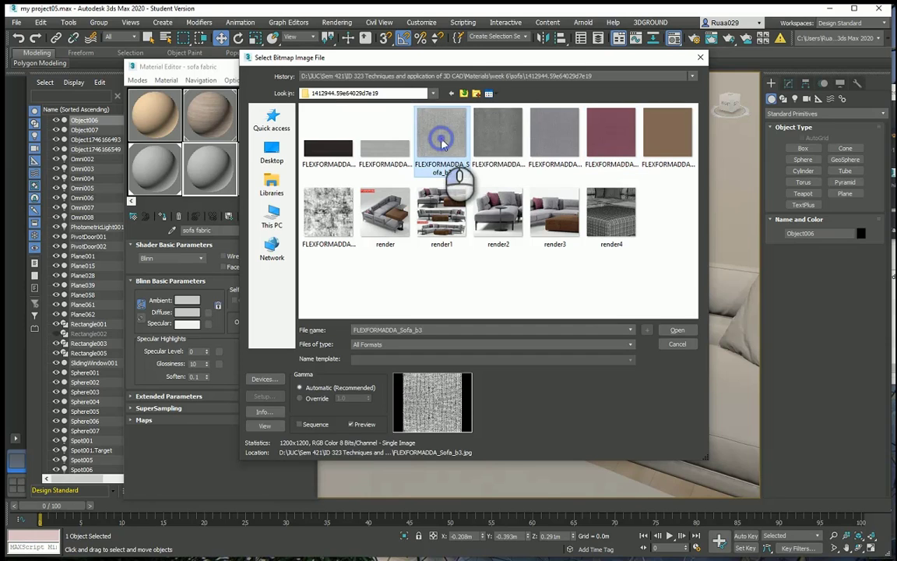
double_click(441, 141)
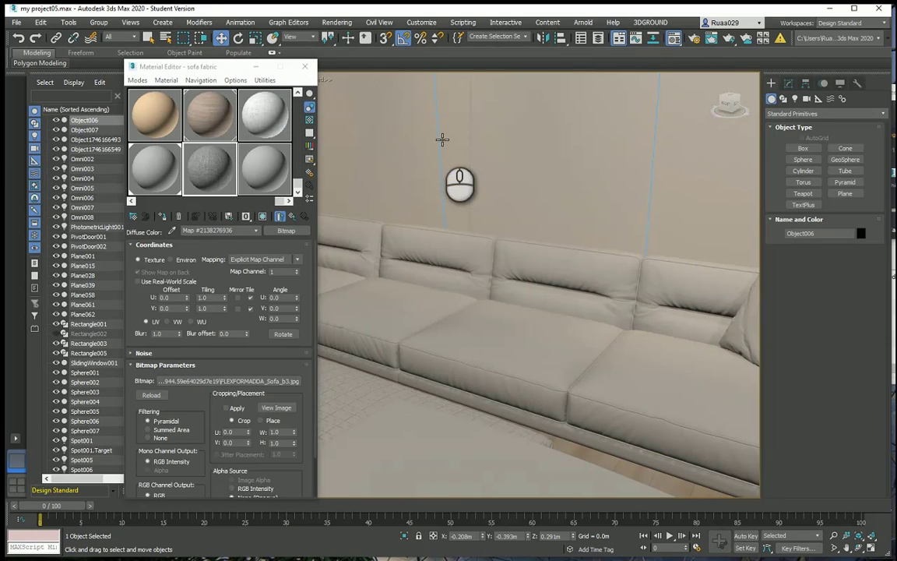
Show an enlarged preview of the fabric sample and return from the bitmap to the parent material level
double_click(204, 167)
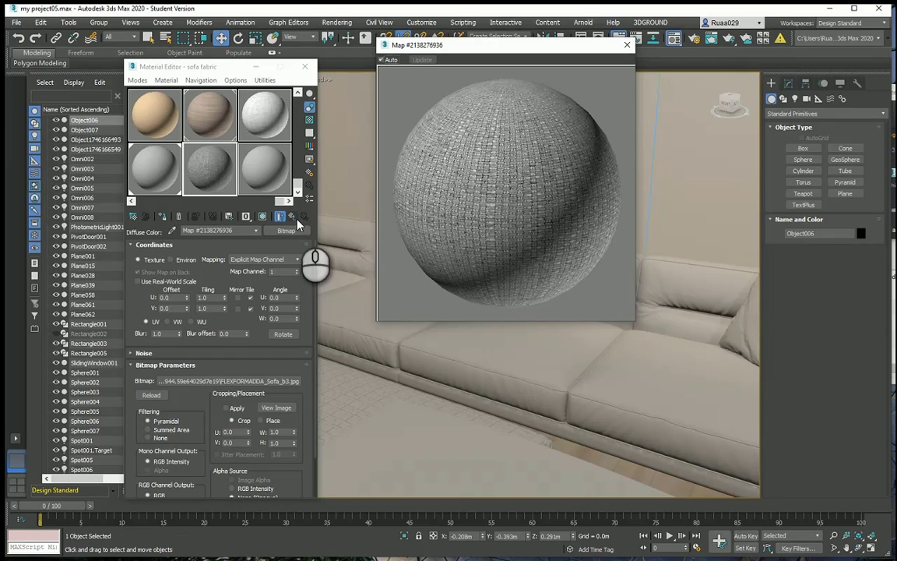
left_click(295, 223)
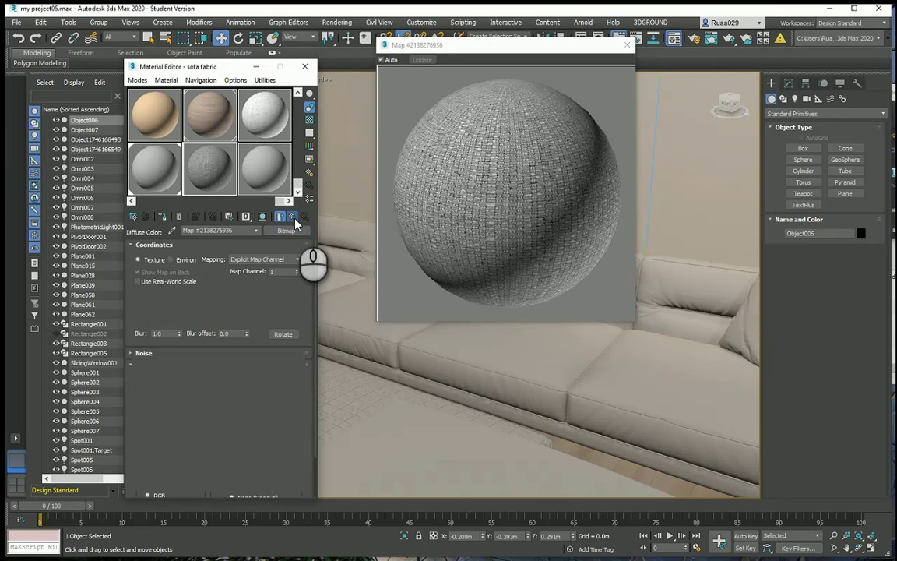
left_click(295, 222)
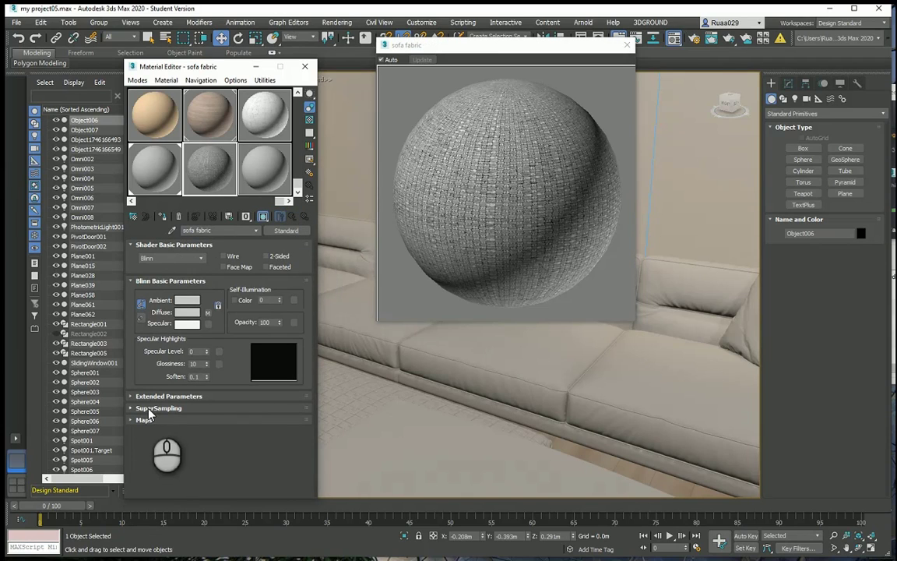
Duplicate the Diffuse Color map into the Bump slot using the Copy method and set the bump amount to 18
left_click(141, 421)
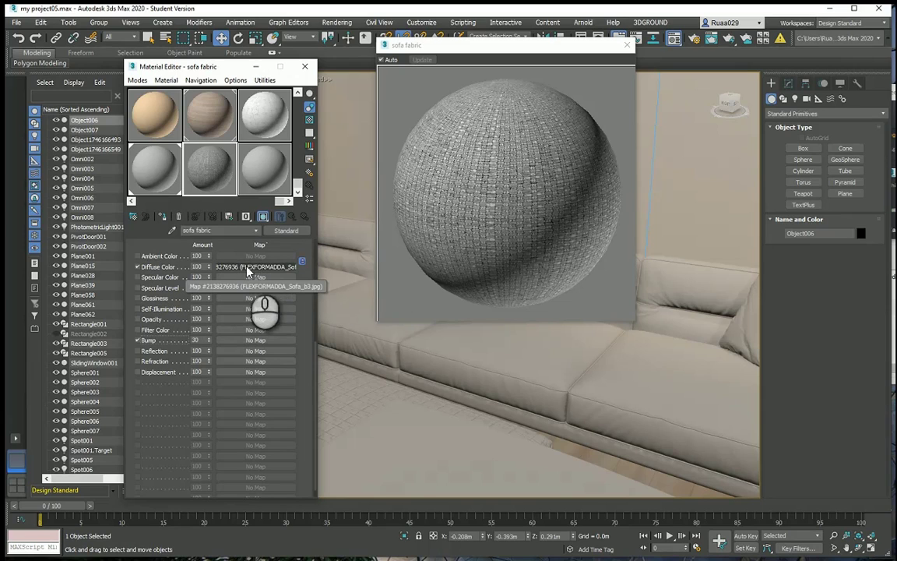
scroll(158, 373, "up", 2)
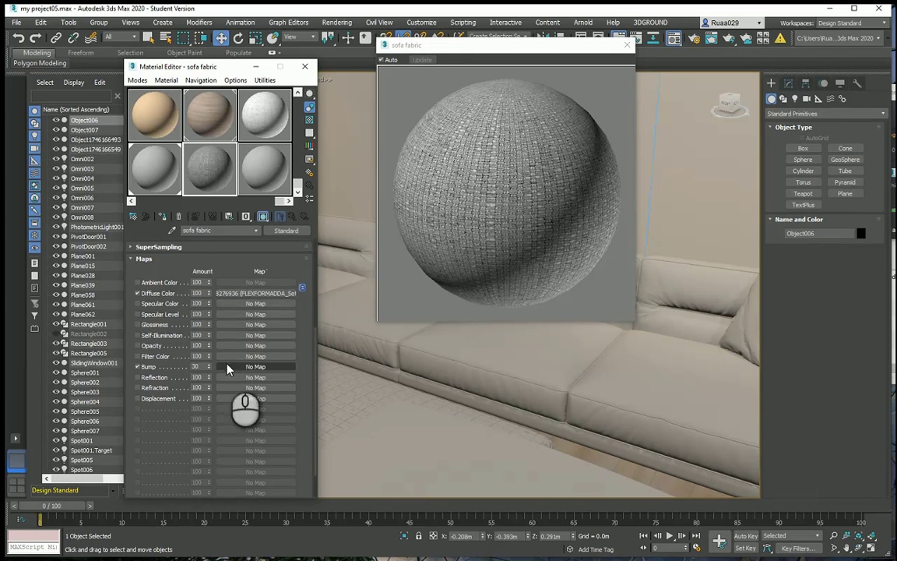
left_click(255, 294)
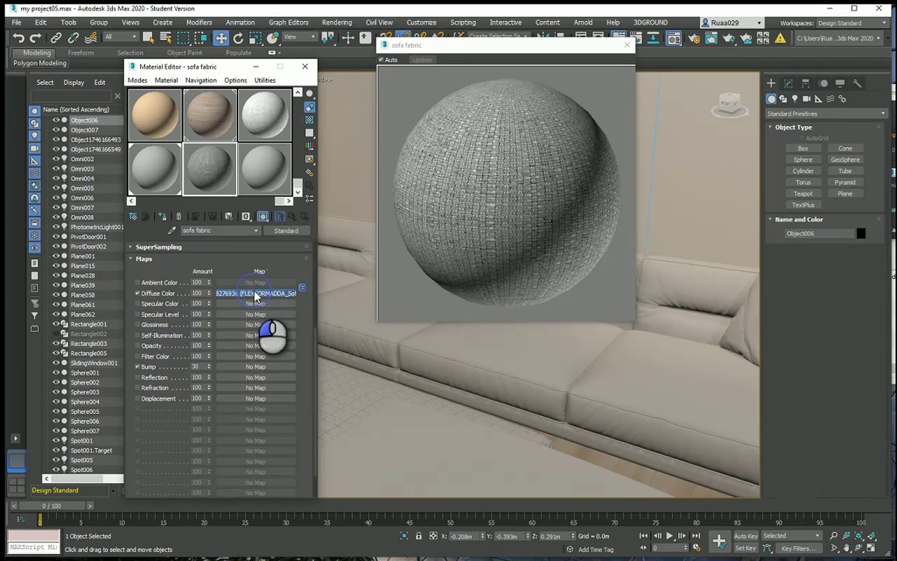
left_click_drag(254, 294, 249, 368)
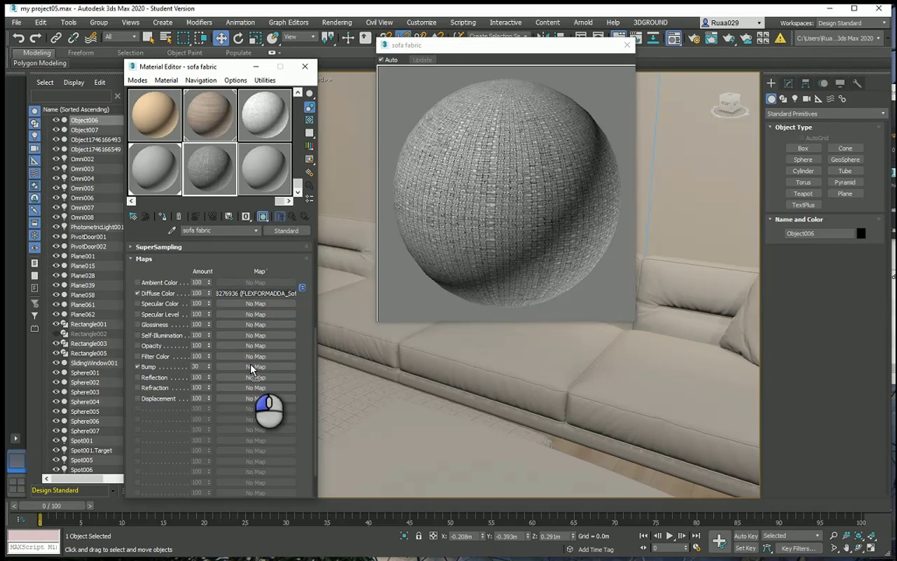
left_click_drag(251, 369, 250, 369)
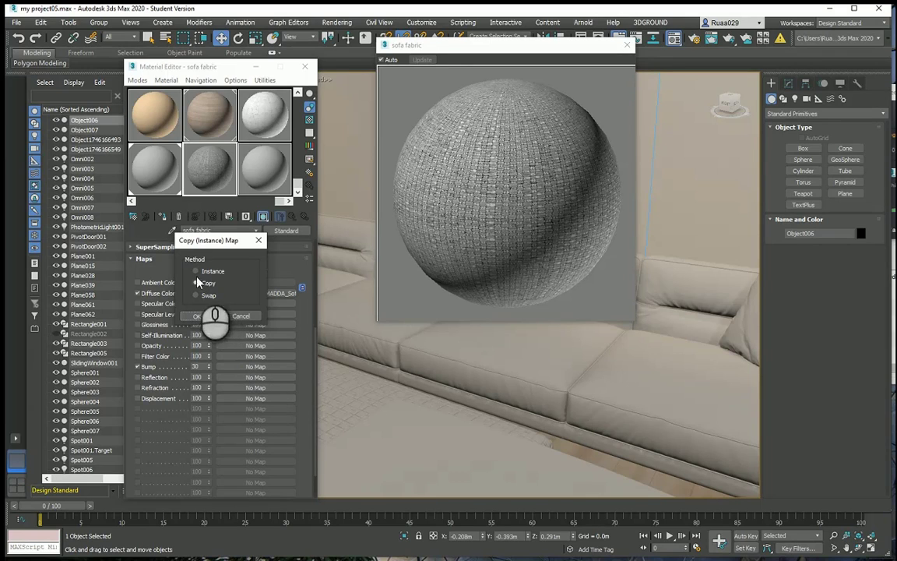
left_click(197, 316)
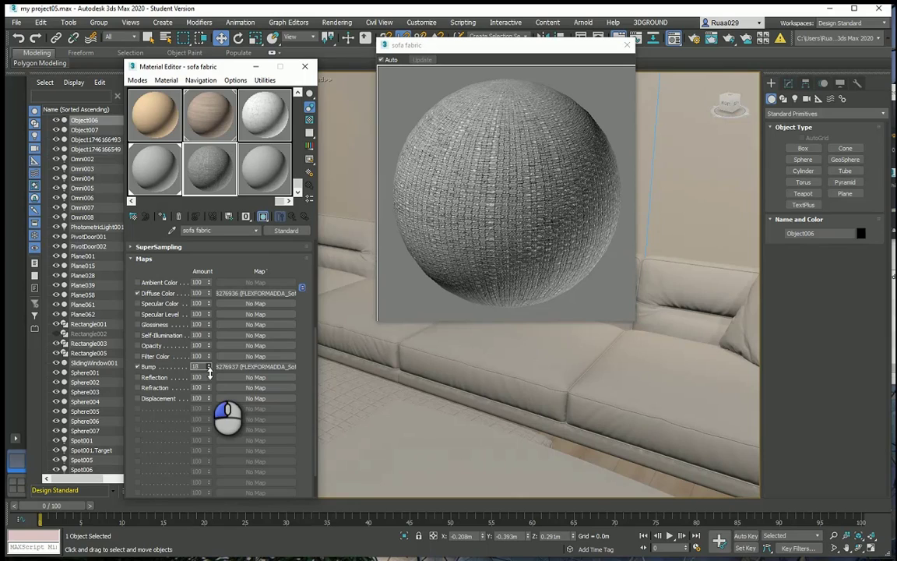
Set the material's Specular Level to 11 and Glossiness to 20, and close the enlarged sample preview
scroll(312, 363, "up", 3)
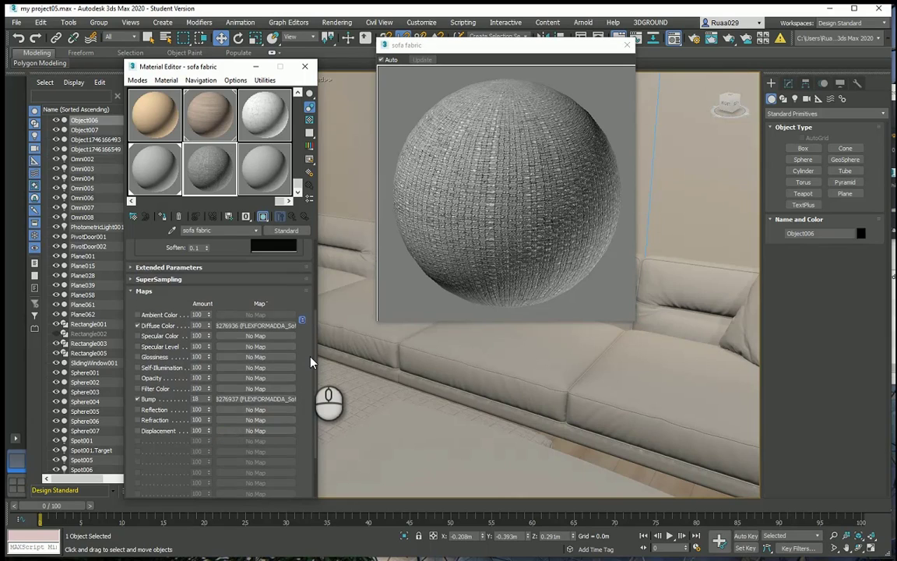
scroll(311, 363, "up", 3)
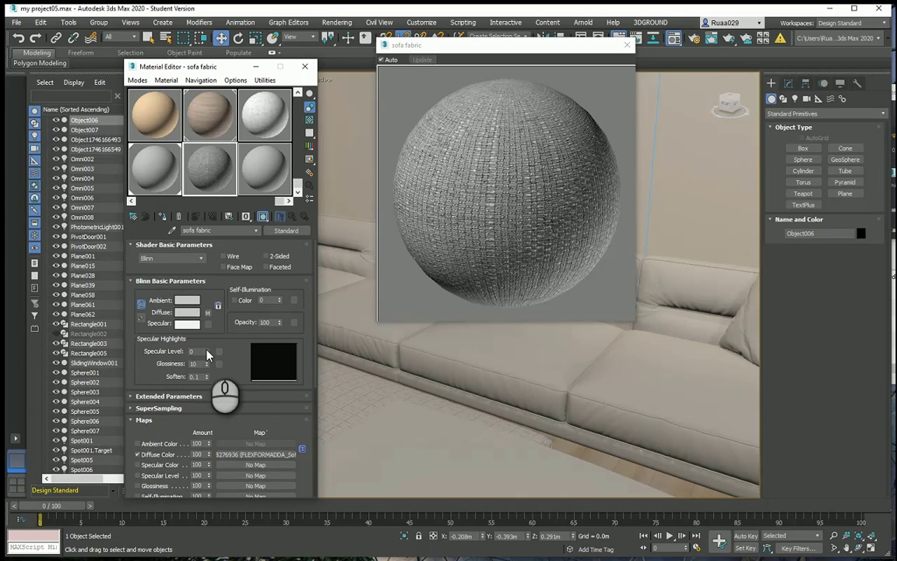
scroll(207, 354, "up", 4)
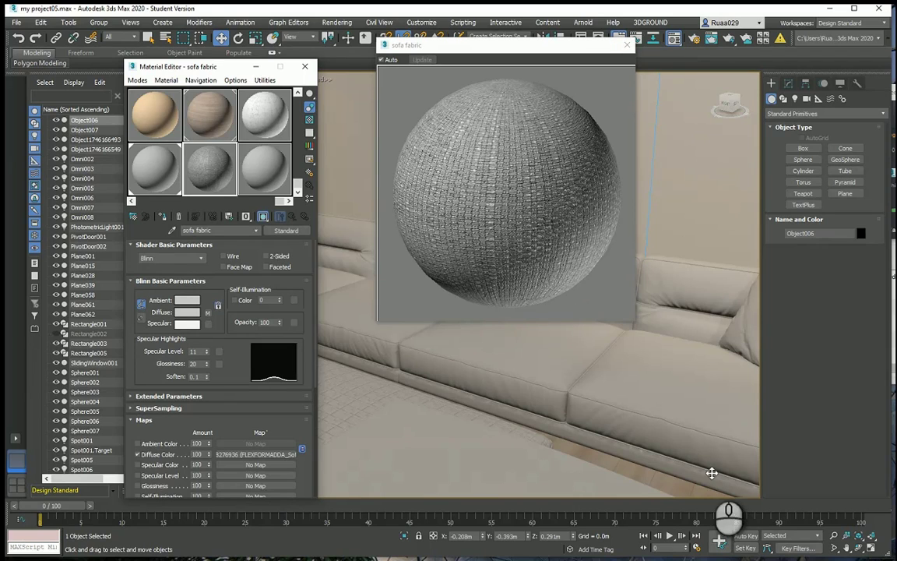
left_click(627, 44)
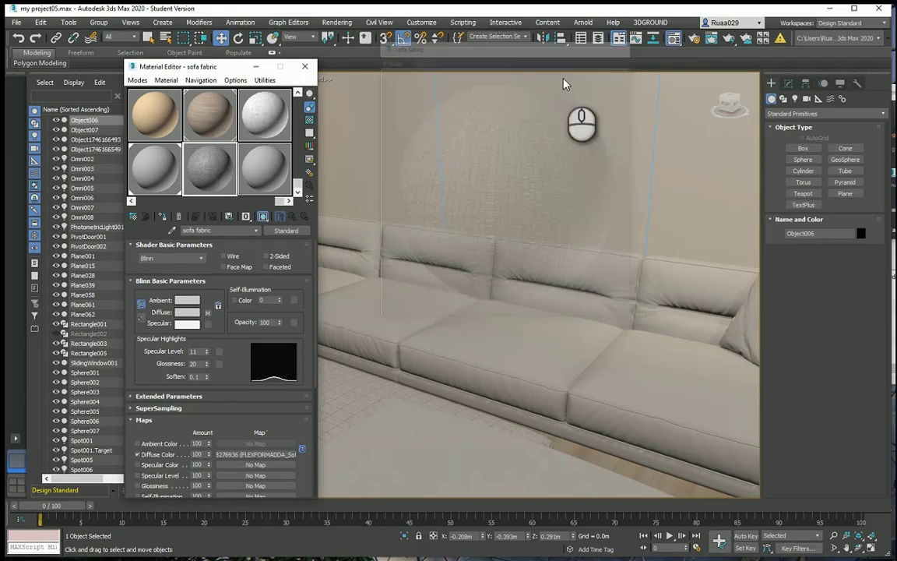
Apply the sofa fabric material to the long sofa along the wall and enable its shaded display in the viewport
left_click_drag(208, 167, 549, 356)
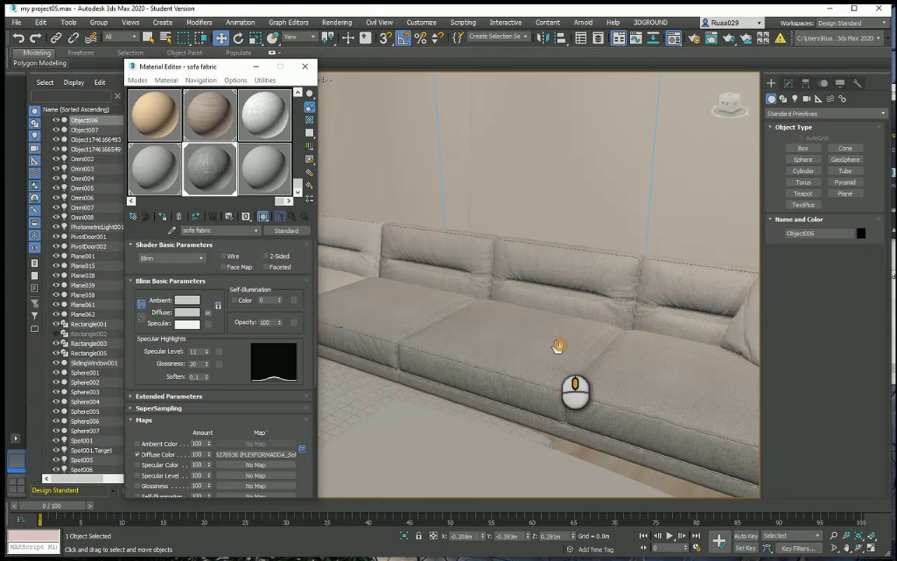
middle_click_drag(562, 345, 498, 344)
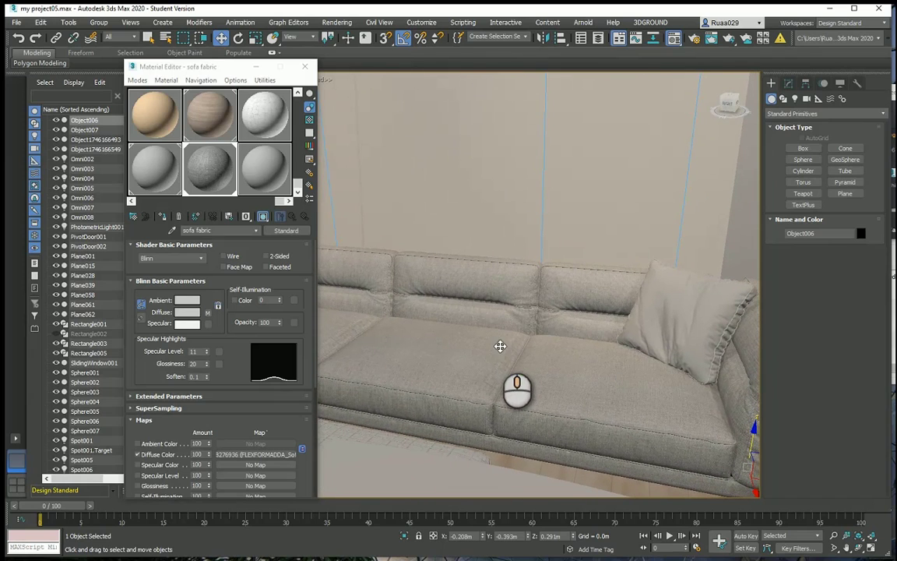
left_click(264, 217)
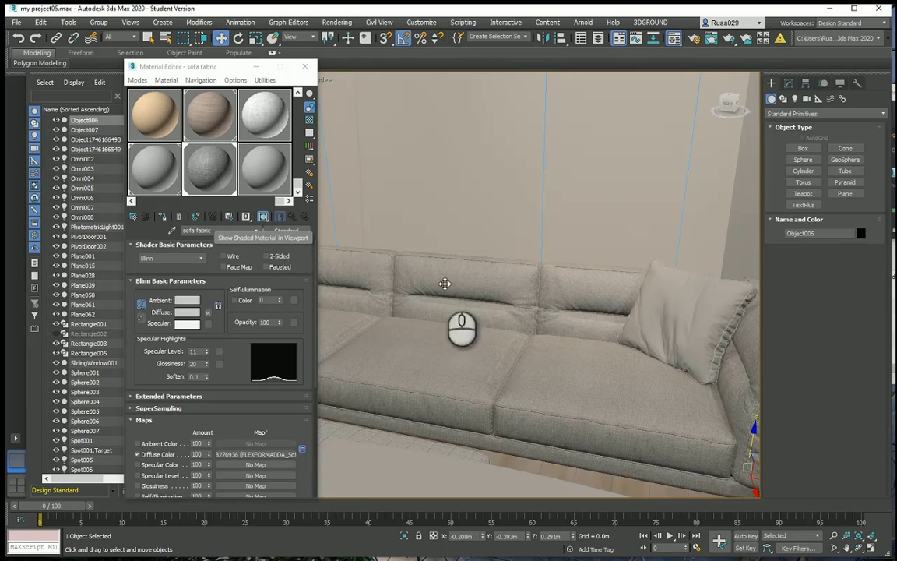
Apply the sofa fabric material to the other part of the seating set in the viewport
mouse_move(605, 326)
middle_mouse_down()
mouse_move(595, 299)
mouse_move(577, 296)
mouse_move(687, 311)
mouse_move(577, 315)
mouse_move(662, 311)
mouse_move(669, 298)
mouse_move(581, 304)
mouse_move(535, 349)
middle_mouse_up()
middle_click_drag(486, 249, 615, 291, "alt")
left_click_drag(217, 180, 606, 336)
scroll(576, 311, "up", 2)
middle_click_drag(572, 313, 534, 321, "alt")
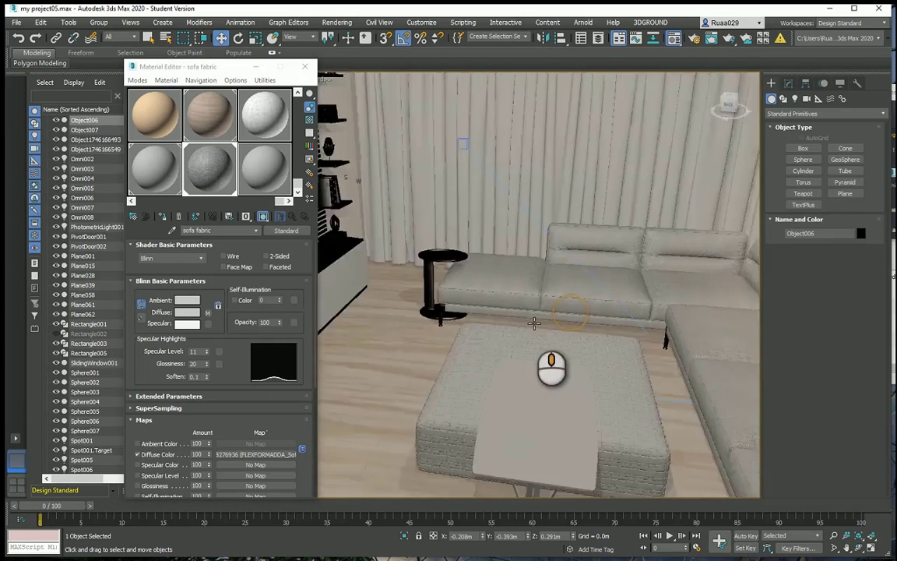
Select the sofa section in front of the curtains and close the Material Editor
scroll(578, 264, "up", 5)
middle_click_drag(576, 262, 547, 295)
scroll(571, 255, "down", 3)
scroll(558, 282, "up", 3)
scroll(518, 255, "up", 2)
scroll(529, 261, "down", 2)
middle_click_drag(547, 295, 543, 243)
scroll(517, 185, "down", 5)
left_click(496, 216)
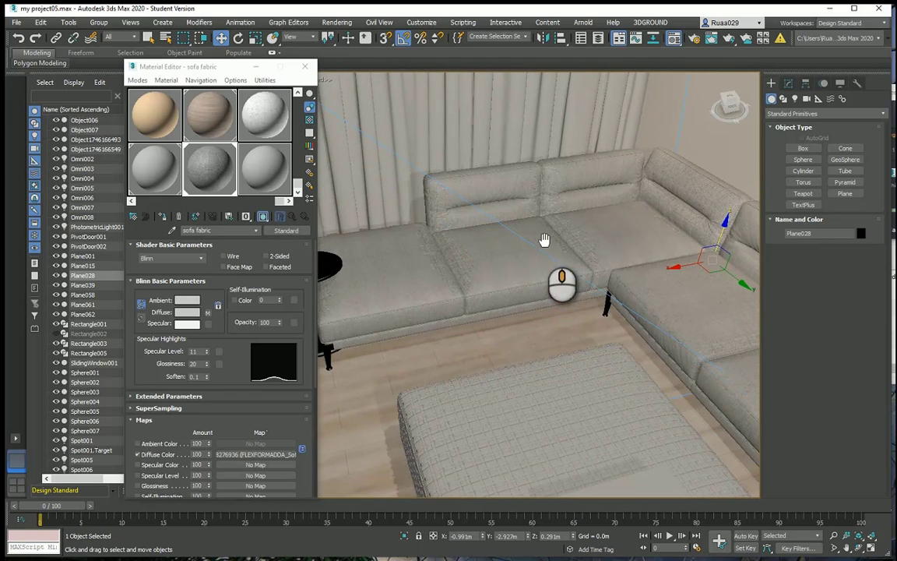
left_click(305, 66)
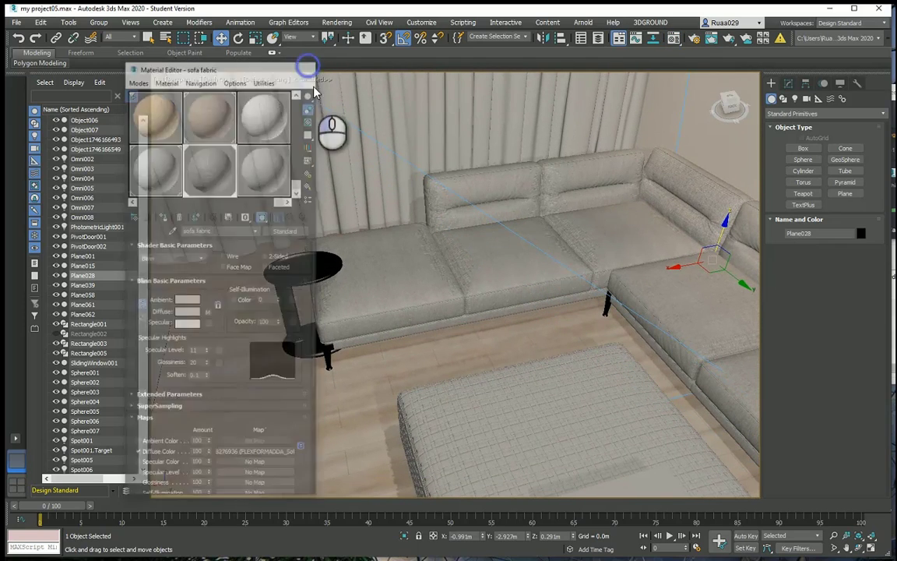
Open the selected sofa section's UVW Map modifier settings and reduce the box mapping length to 0.059 m
left_click(788, 83)
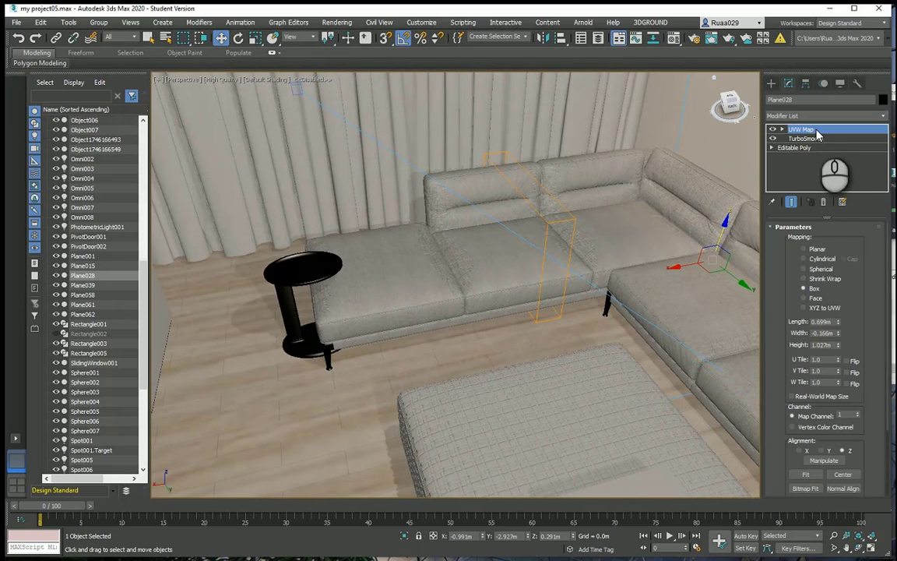
left_click(806, 119)
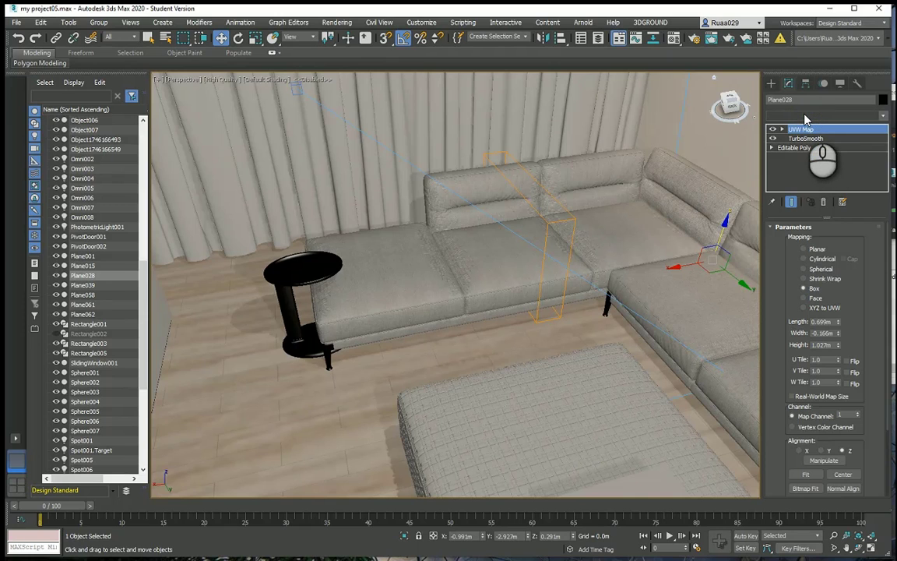
left_click(804, 119)
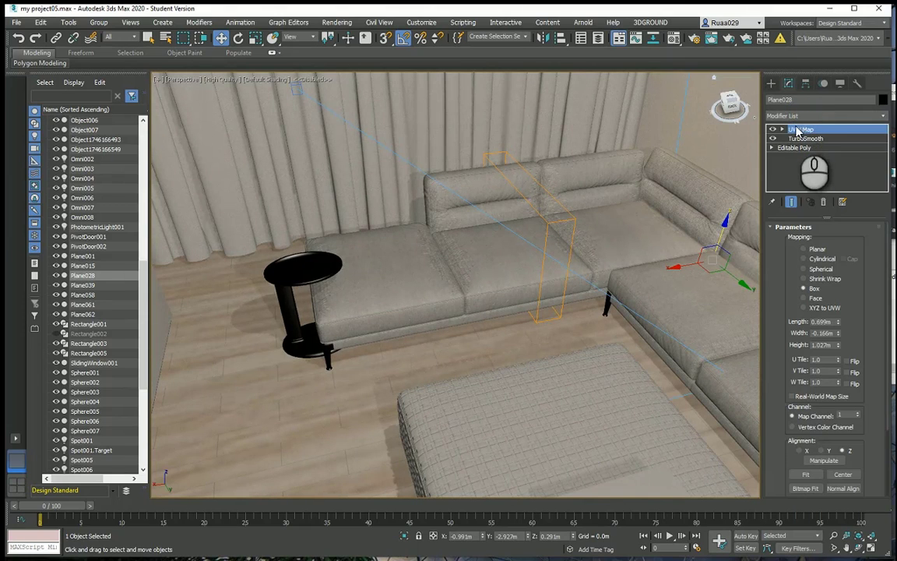
mouse_move(564, 242)
middle_mouse_down()
mouse_move(547, 260)
mouse_move(565, 242)
middle_mouse_up()
scroll(564, 243, "up", 3)
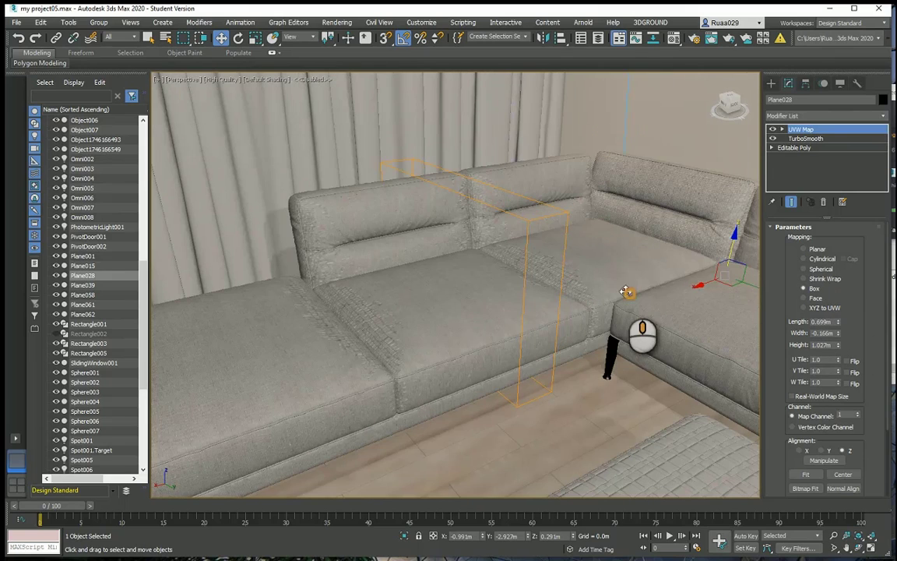
middle_click_drag(633, 296, 522, 312, "alt")
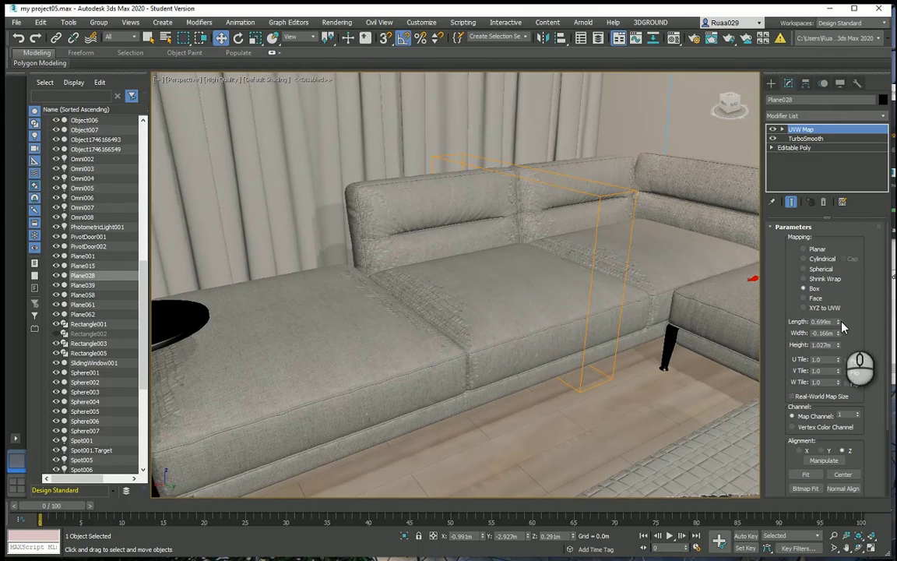
left_click_drag(841, 325, 838, 355)
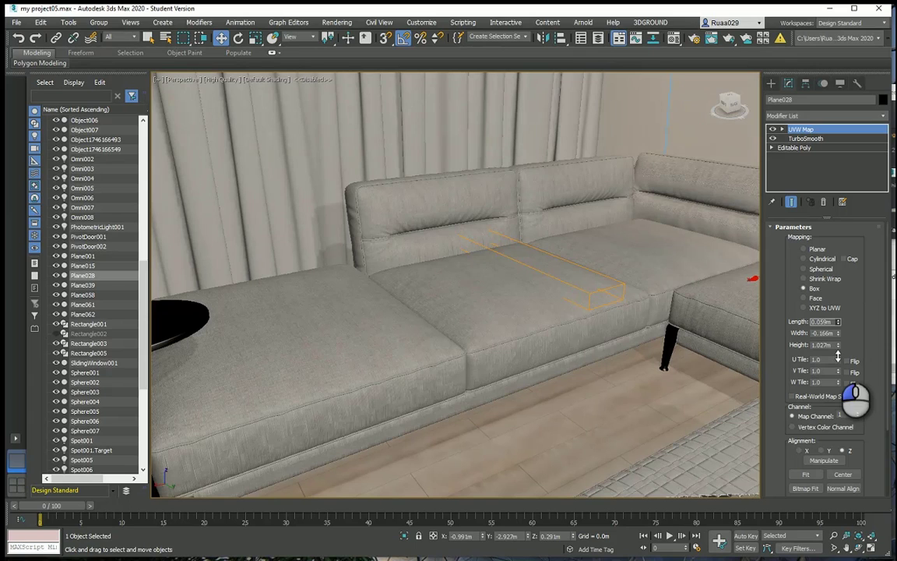
left_click_drag(839, 358, 839, 358)
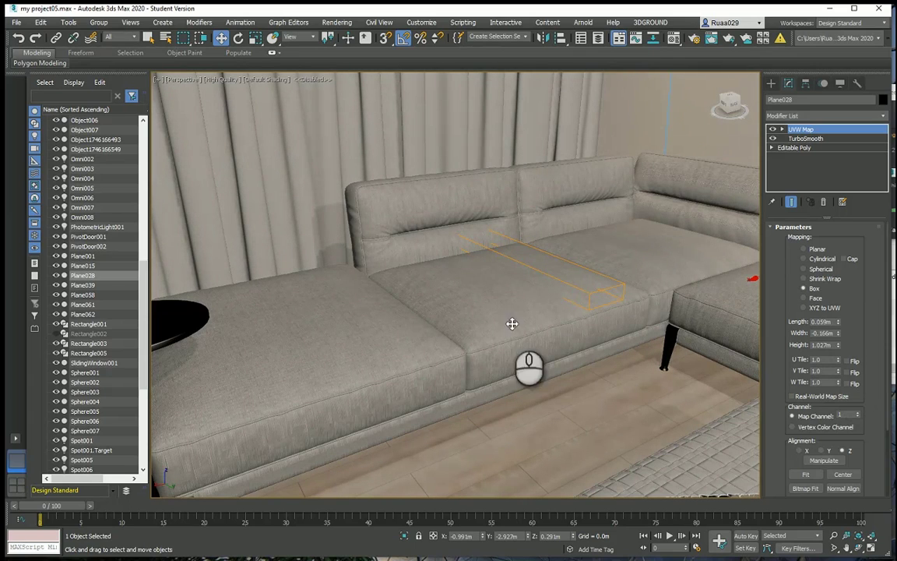
Adjust the sofa's box mapping gizmo to length 0.139 m, width 0.084 m and height 0.824 m
middle_click_drag(395, 403, 415, 352, "alt")
scroll(405, 358, "up", 2)
scroll(404, 355, "down", 3)
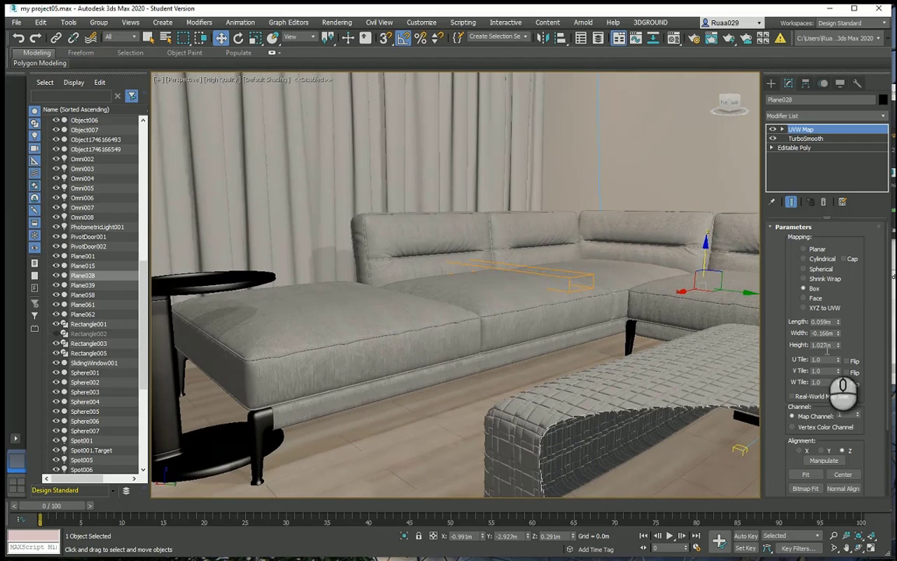
left_click_drag(839, 347, 838, 351)
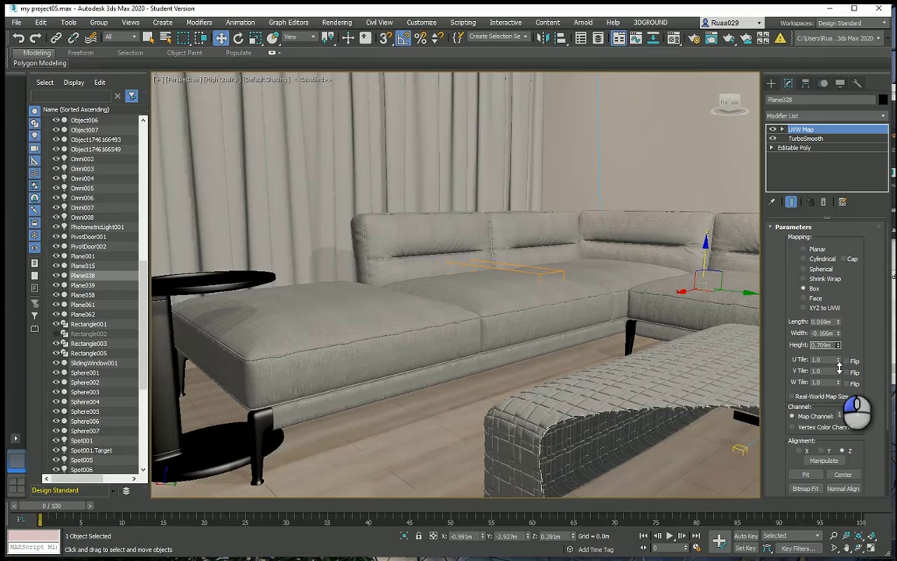
mouse_move(838, 366)
left_mouse_down()
mouse_move(848, 331)
mouse_move(844, 293)
mouse_move(842, 350)
left_mouse_up()
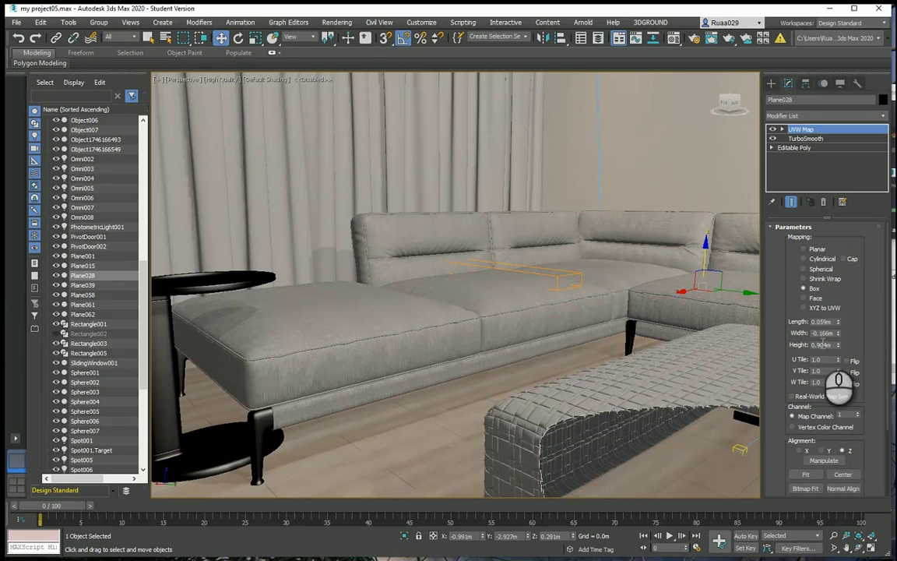
mouse_move(838, 333)
left_mouse_down()
mouse_move(839, 290)
mouse_move(840, 320)
left_mouse_up()
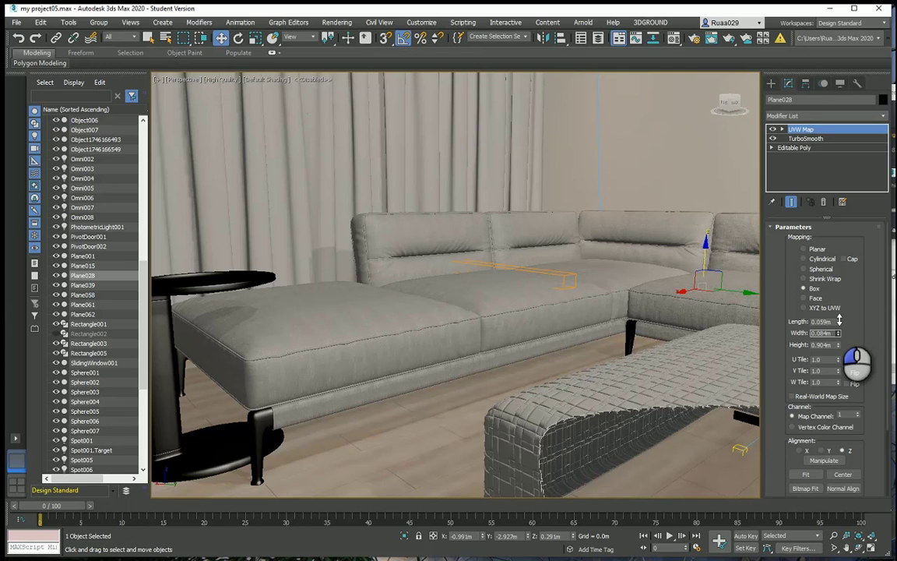
left_click_drag(840, 346, 838, 314)
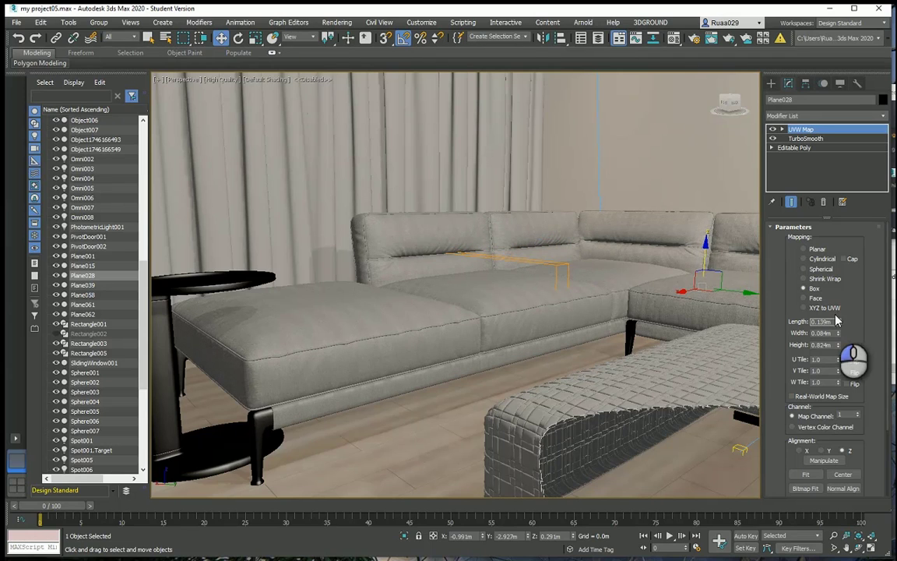
Set the sofa's box mapping width to 0.374 m and height to 0.394 m, and check the fabric texture around the sofa
middle_click_drag(685, 331, 640, 330, "alt")
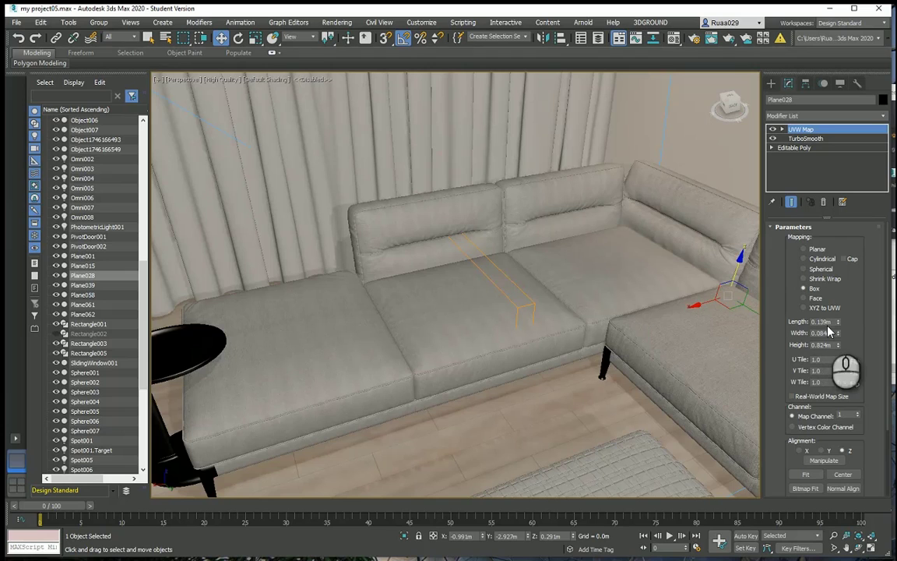
mouse_move(838, 331)
left_mouse_down()
mouse_move(832, 287)
mouse_move(831, 317)
left_mouse_up()
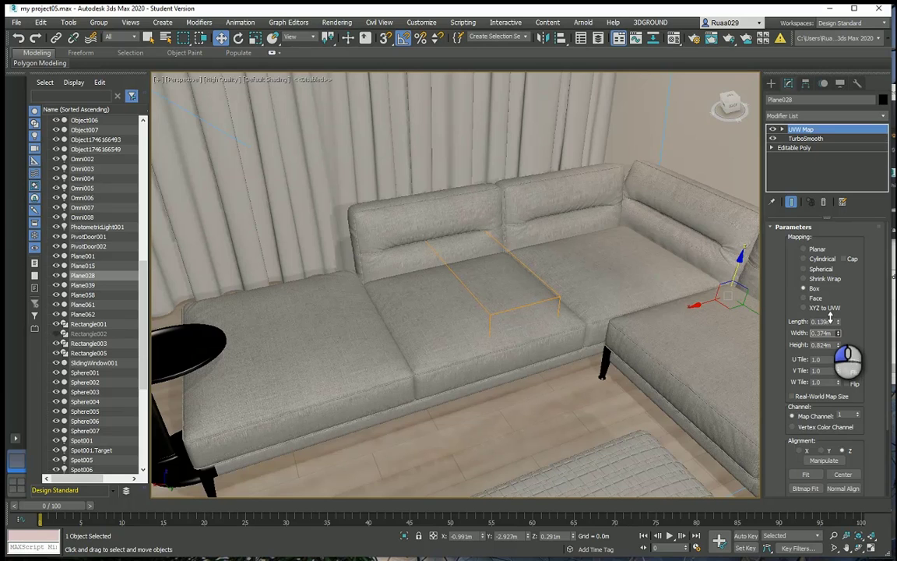
middle_click_drag(545, 335, 610, 336, "alt")
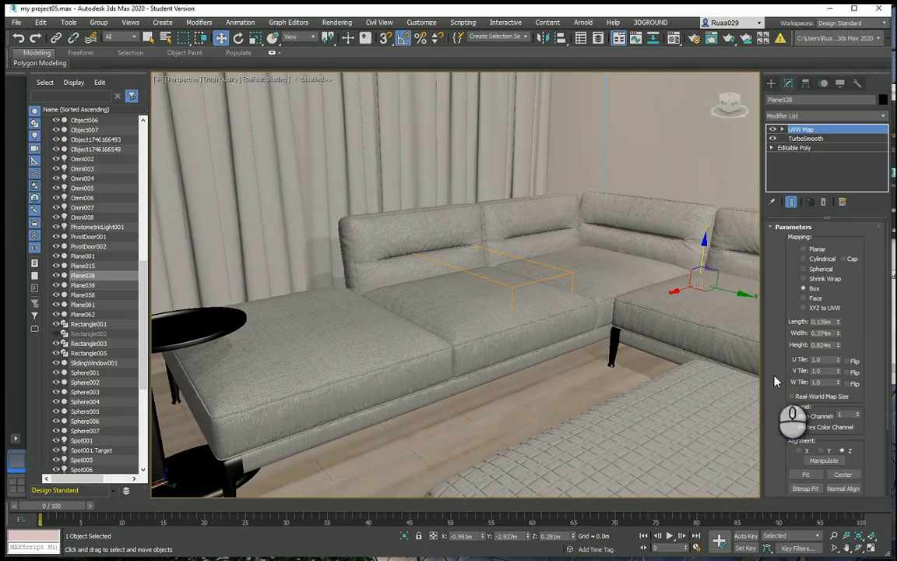
left_click_drag(839, 346, 840, 395)
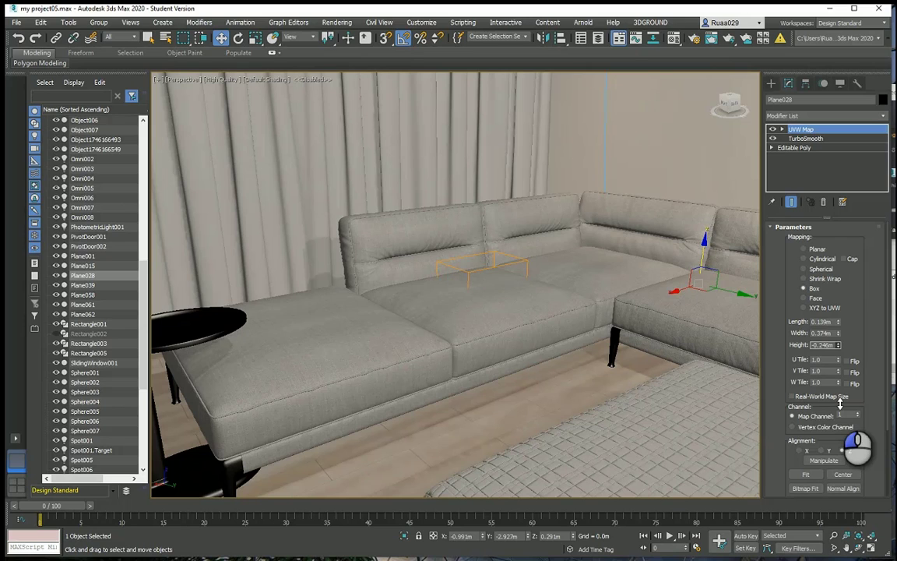
left_click_drag(840, 399, 842, 369)
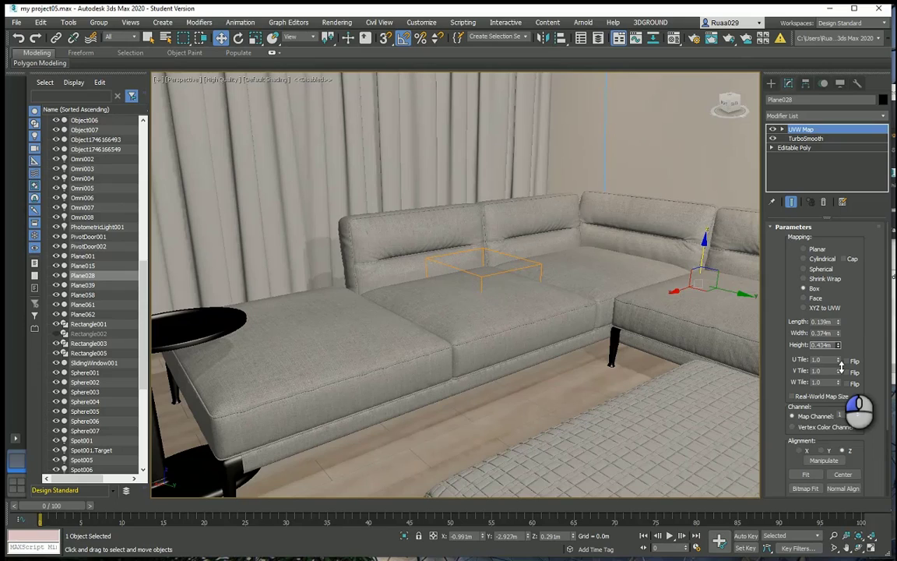
middle_click_drag(648, 304, 541, 274, "alt")
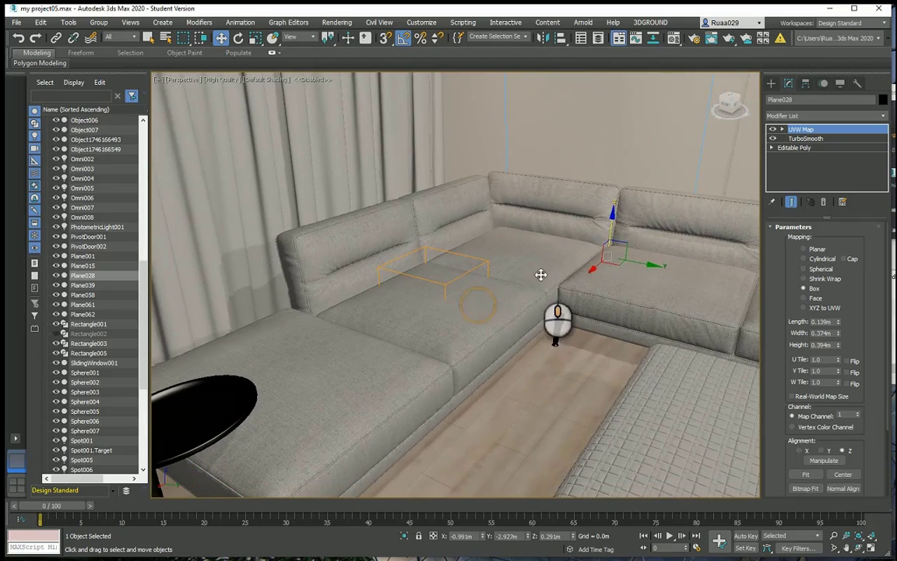
middle_click_drag(378, 347, 444, 323, "alt")
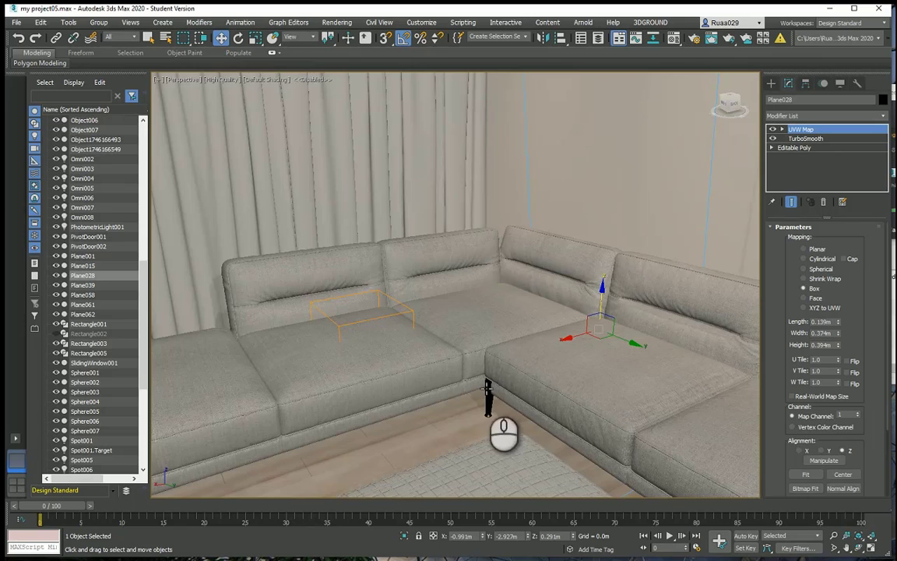
middle_click_drag(489, 389, 555, 386, "alt")
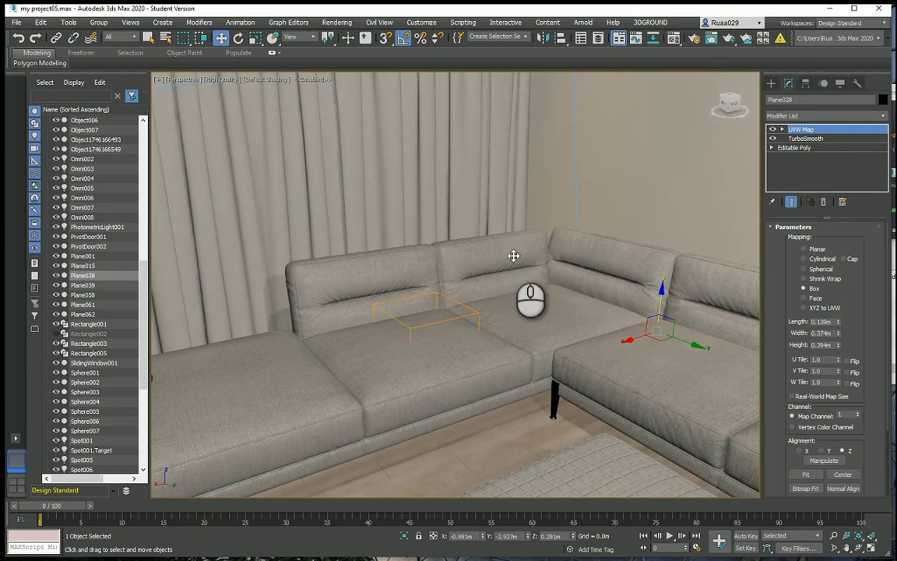
middle_click_drag(405, 316, 484, 270)
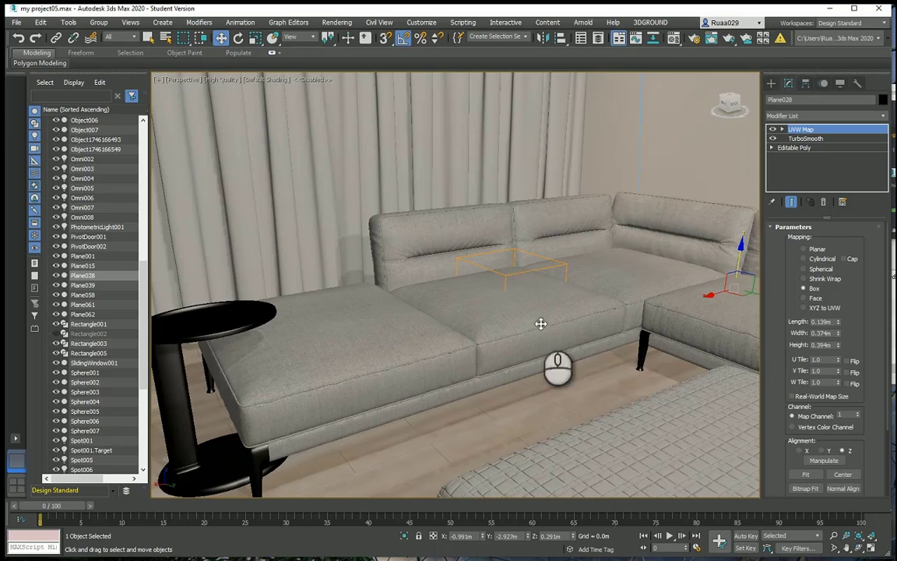